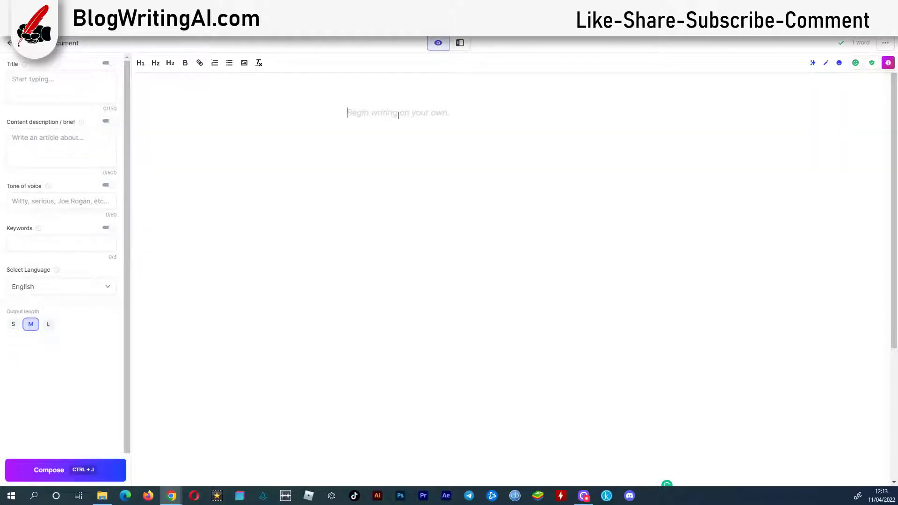
- Type the heading 'Daughter to Mother' with a *** separator line beneath it
type("Daughter")
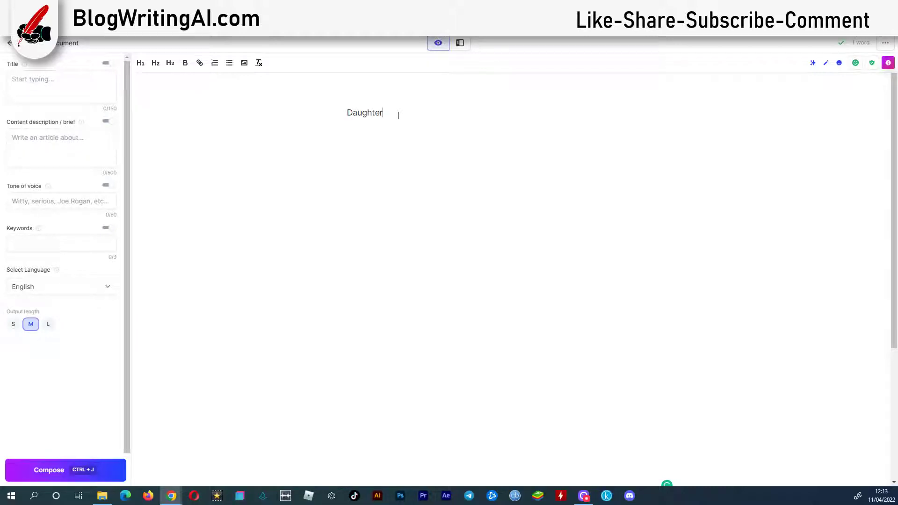
type(" to Mother")
key("Return")
type("***")
- Paste the daughter-to-mother prompt, compose two short notes to Mom, and add a *** separator
type("> Write a heart whelming two sentences from daughter to mother")
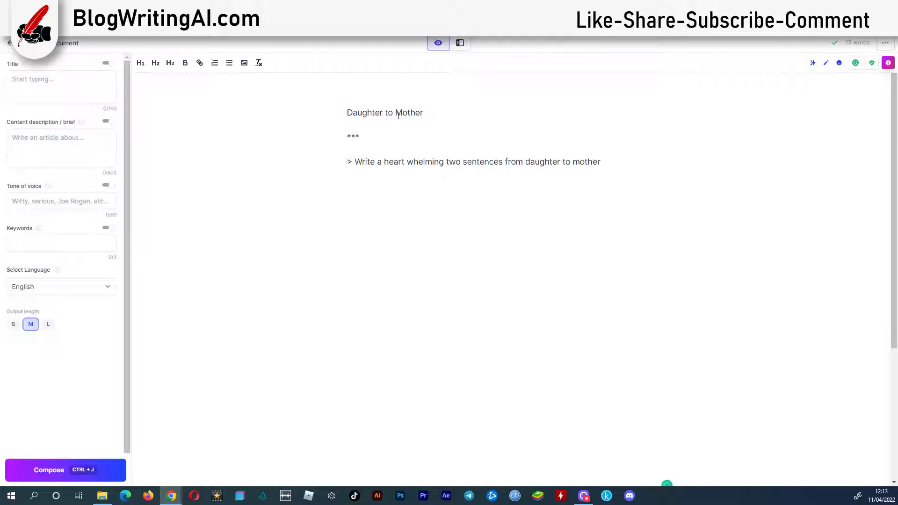
key("ctrl+j")
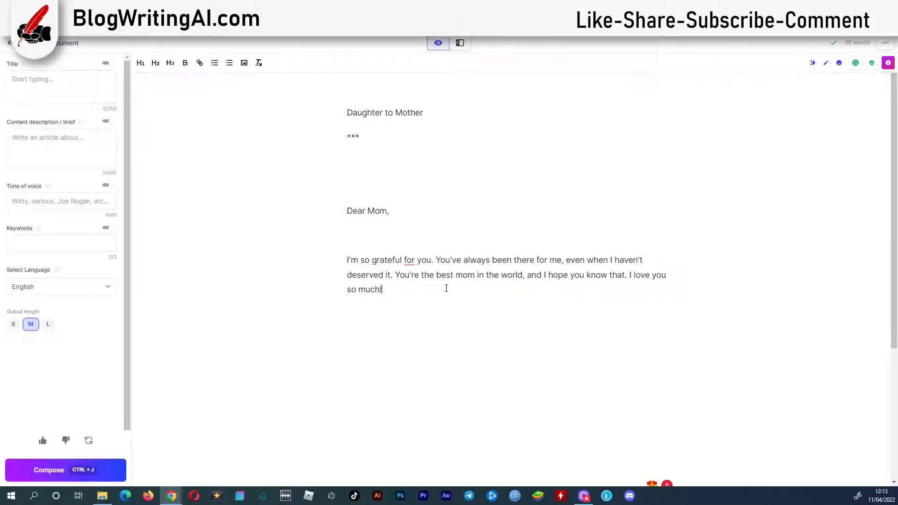
key("ctrl+j")
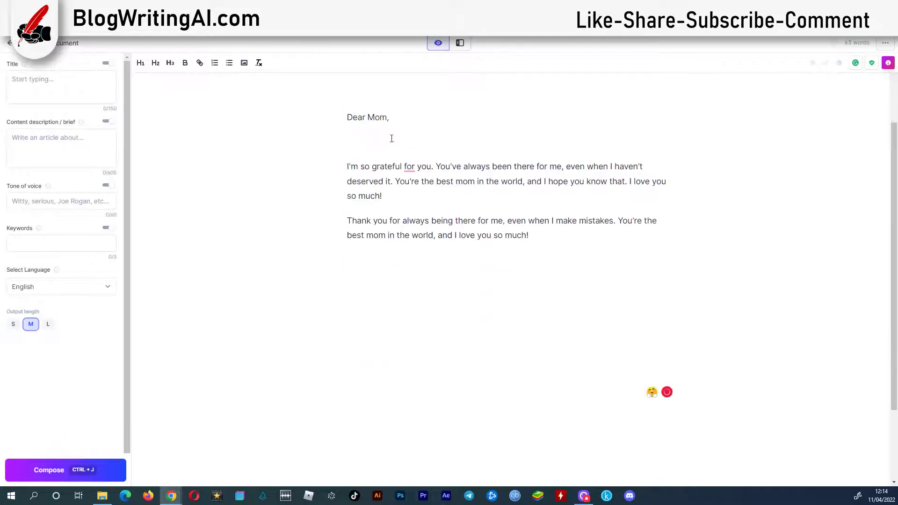
key("Return")
type("***")
- Compose more daughter-to-mother messages, including a longer letter to Mom, and tidy the document end
key("ctrl+j")
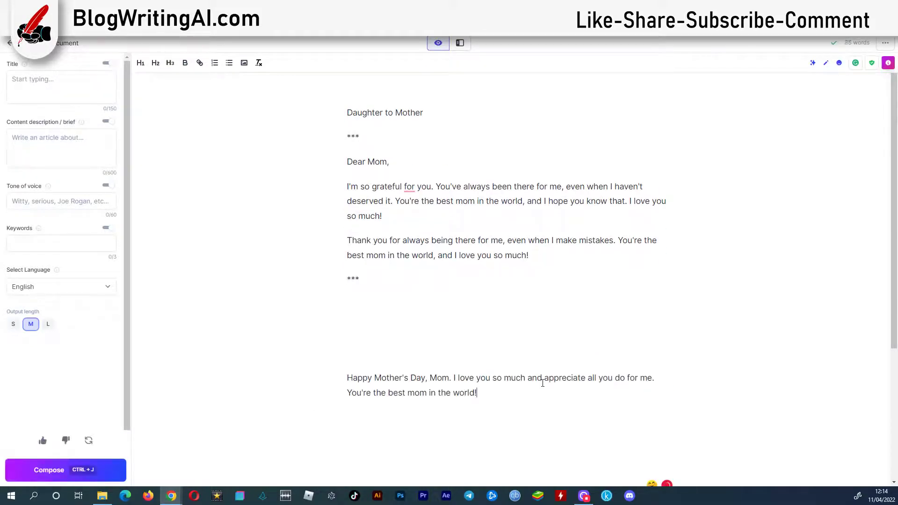
key("ctrl+j")
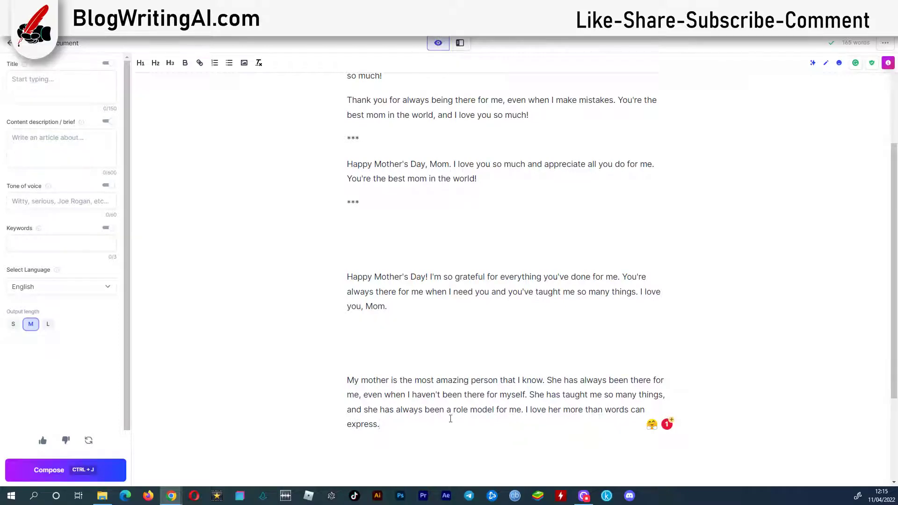
key("ctrl+j")
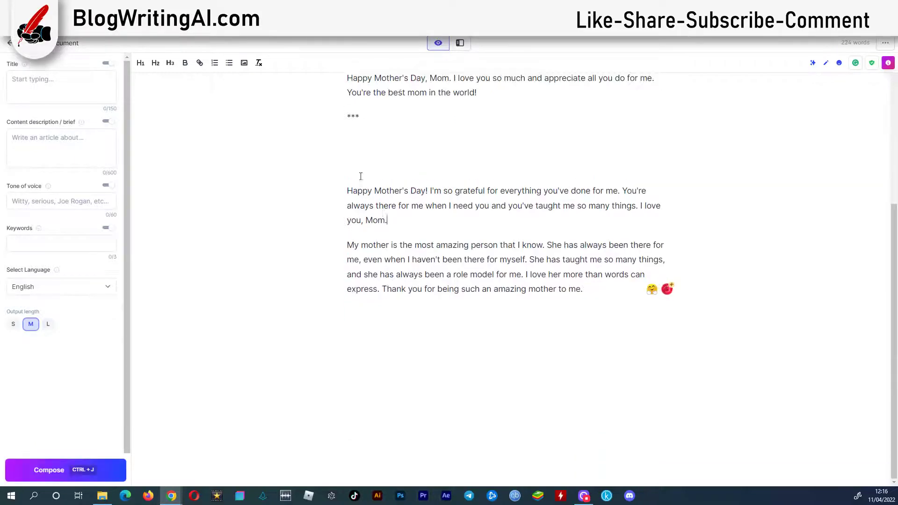
key("ctrl+j")
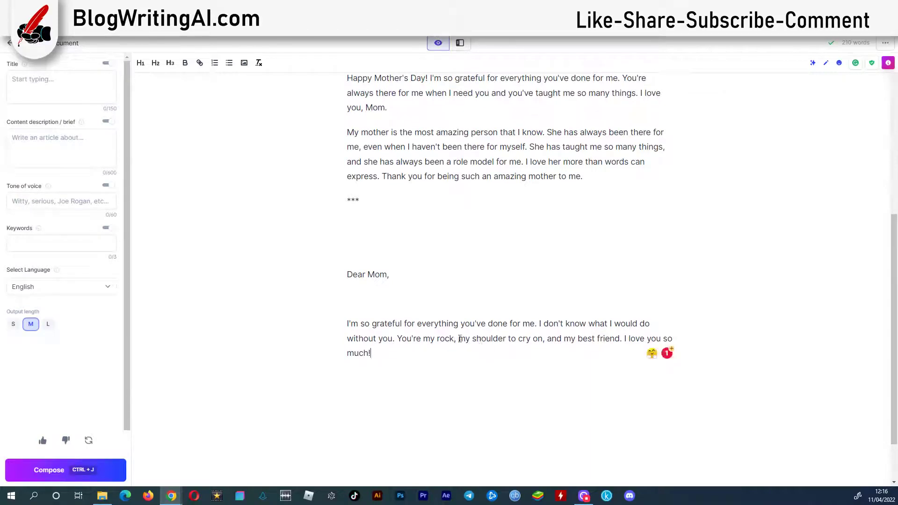
left_click_drag(401, 340, 621, 340)
left_click(402, 295)
key("BackSpace")
key("BackSpace")
key("BackSpace")
- Edit the pasted prompt to ask for words of grace and compose a 'My dearest Mom' letter
type("*** > Write a heart whelming few sentences words of grace from daughter to mother")
left_click_drag(505, 329, 564, 330)
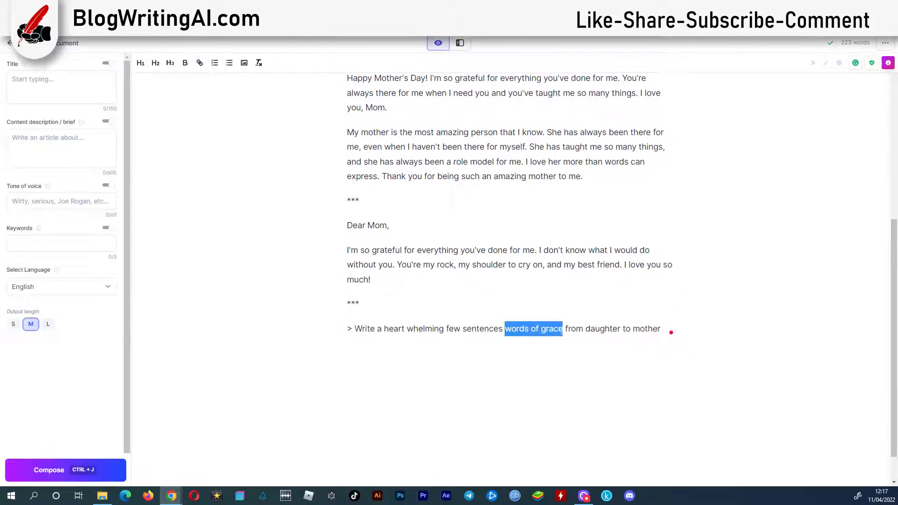
left_click(498, 330)
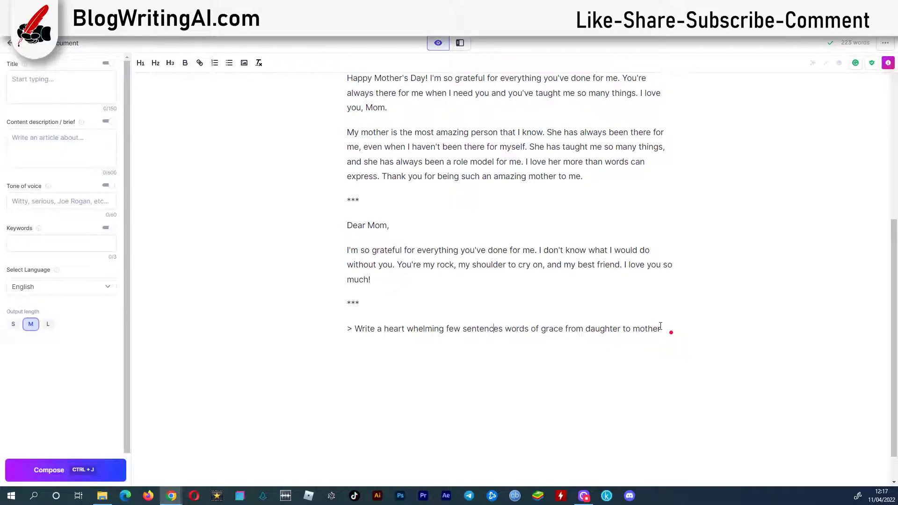
key("ctrl+j")
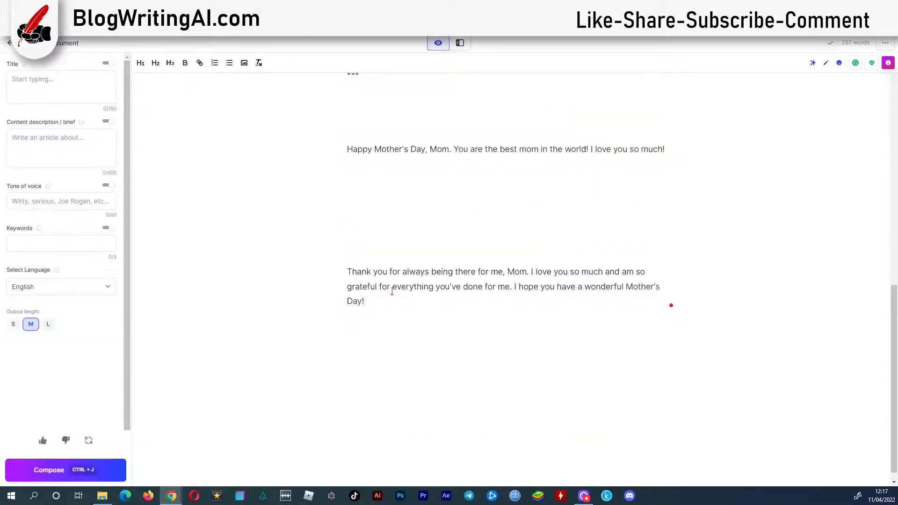
key("ctrl+j")
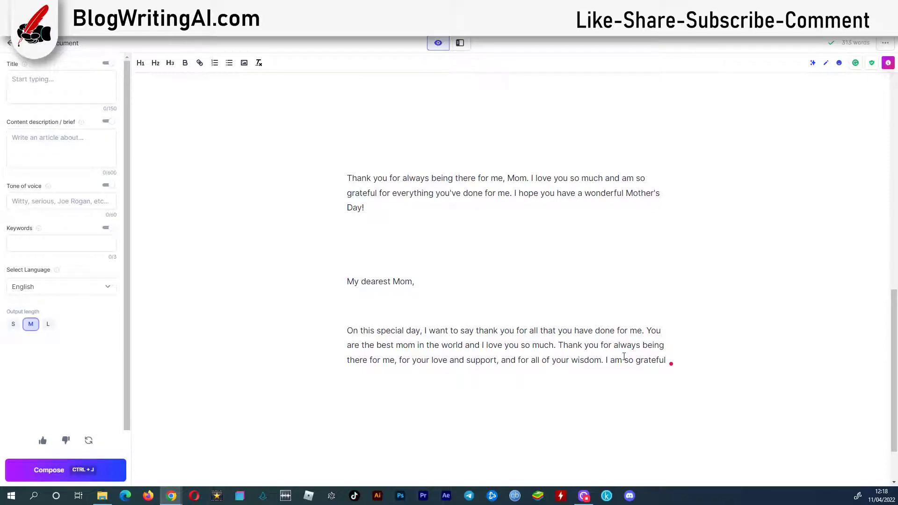
key("ctrl+j")
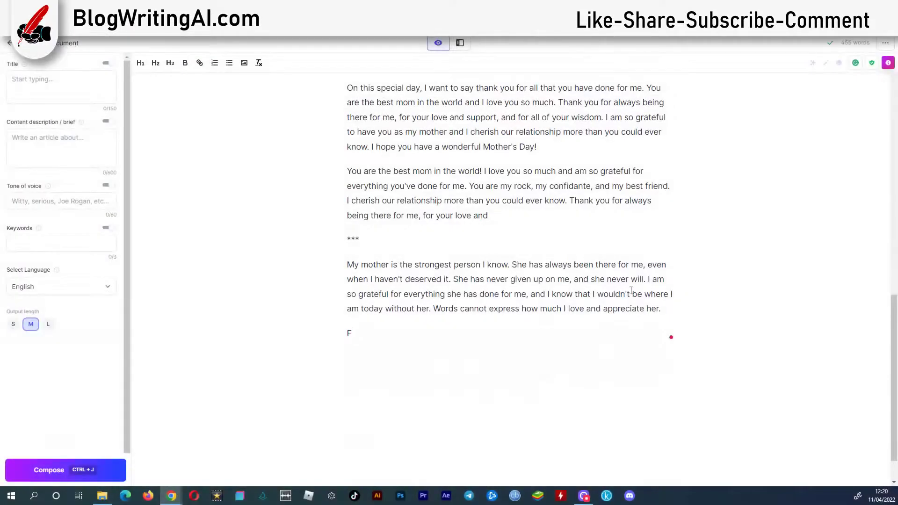
- Add the 'Father to Daughter' heading with a *** separator below it
type("ather to Daughter")
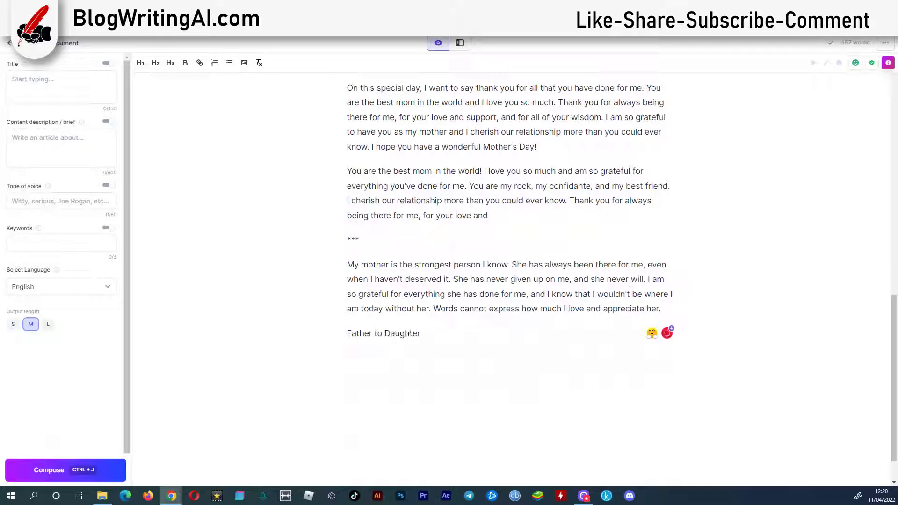
key("Return")
type("***")
key("Return")
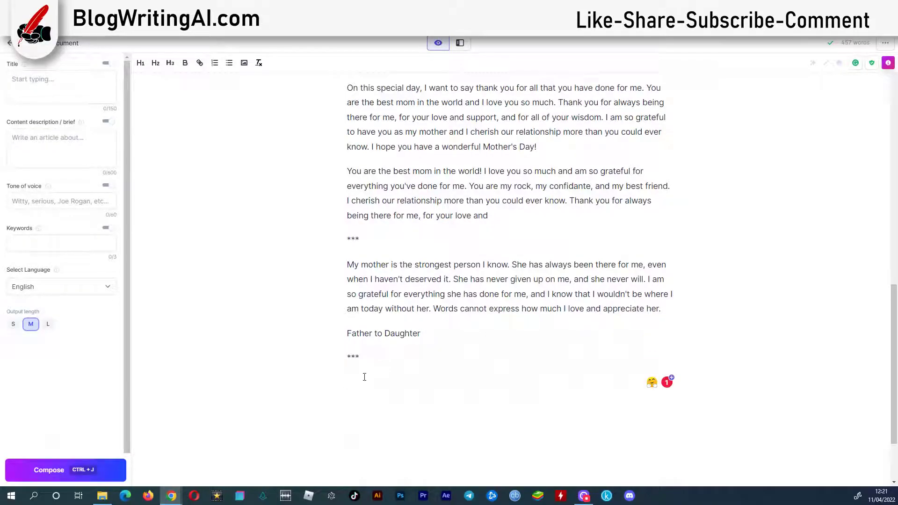
- Compose two-sentence dad-to-daughter messages, including a 'My little girl' note
type("> Write a heart whelming two sentences from dad to daughter")
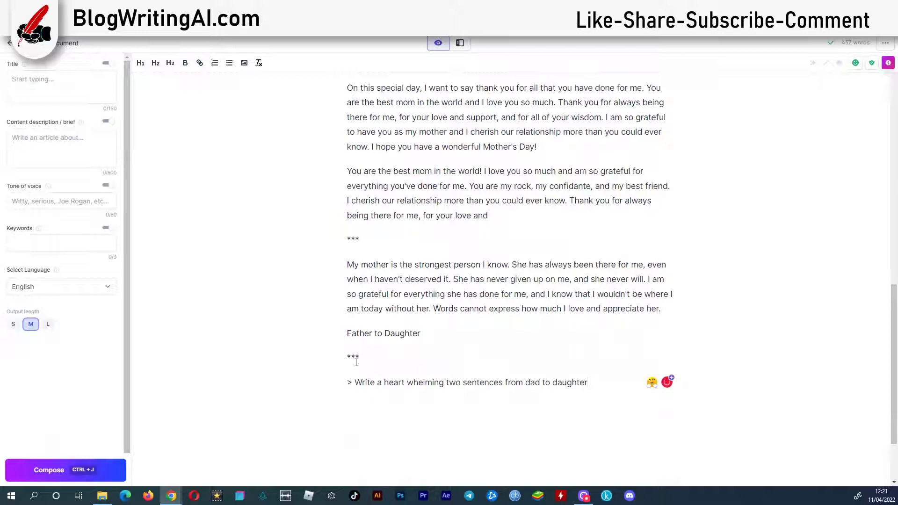
key("ctrl+j")
key("ctrl+c")
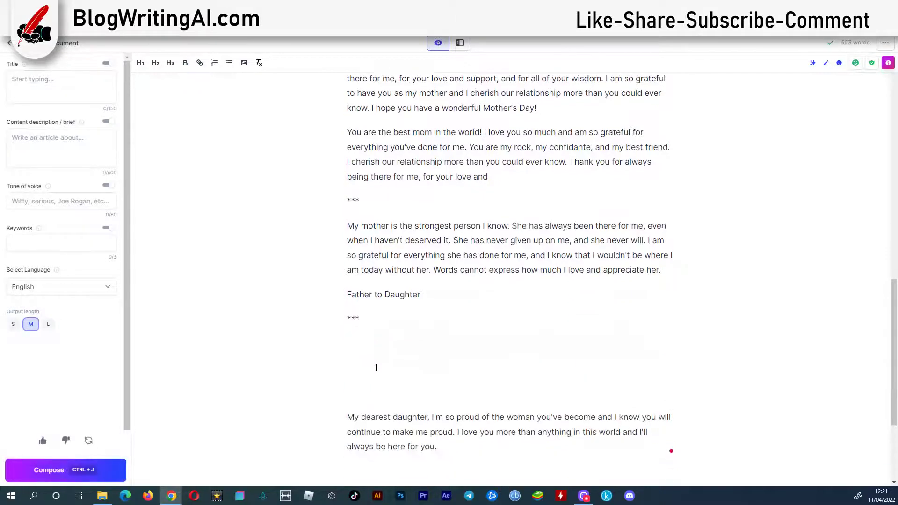
scroll(377, 368, "down", 2)
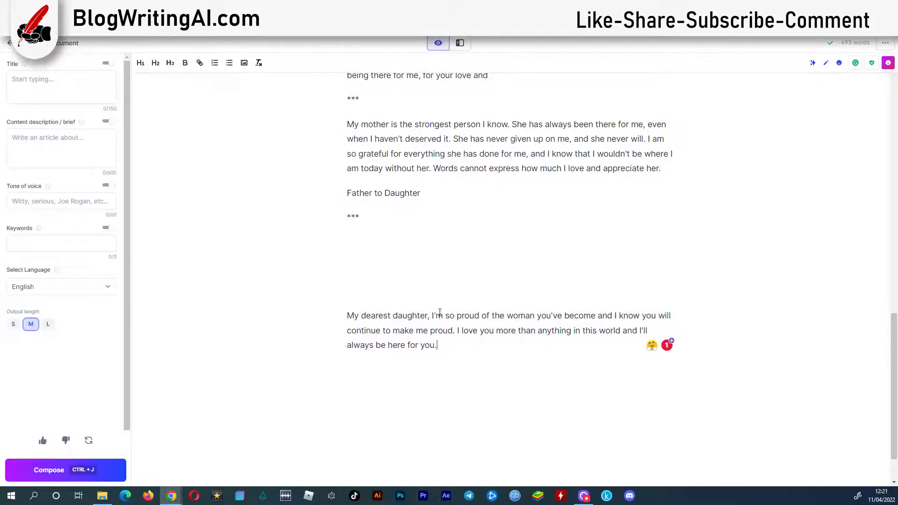
key("Return")
key("ctrl+v")
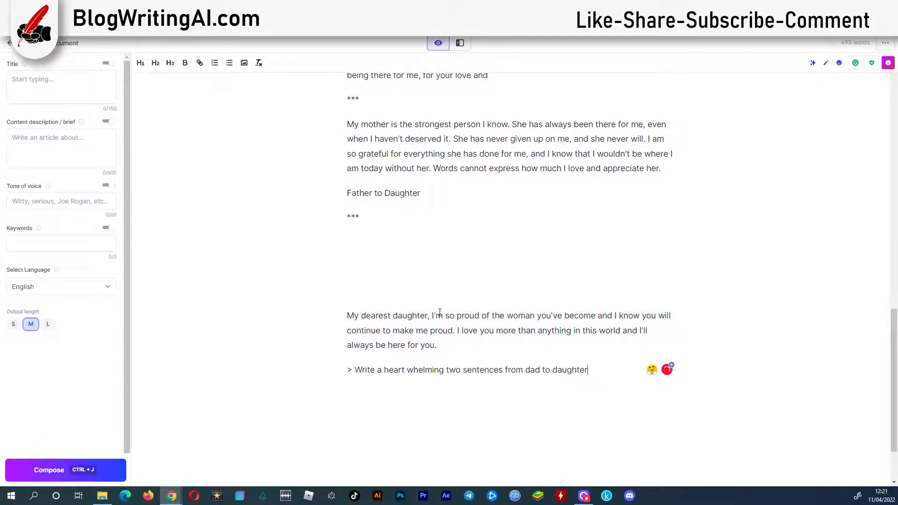
key("ctrl+j")
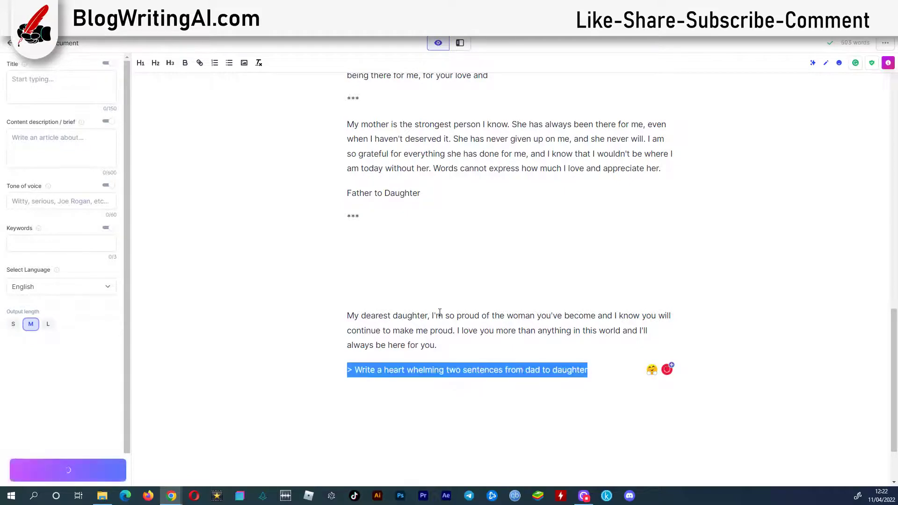
scroll(611, 291, "down", 4)
scroll(533, 335, "down", 3)
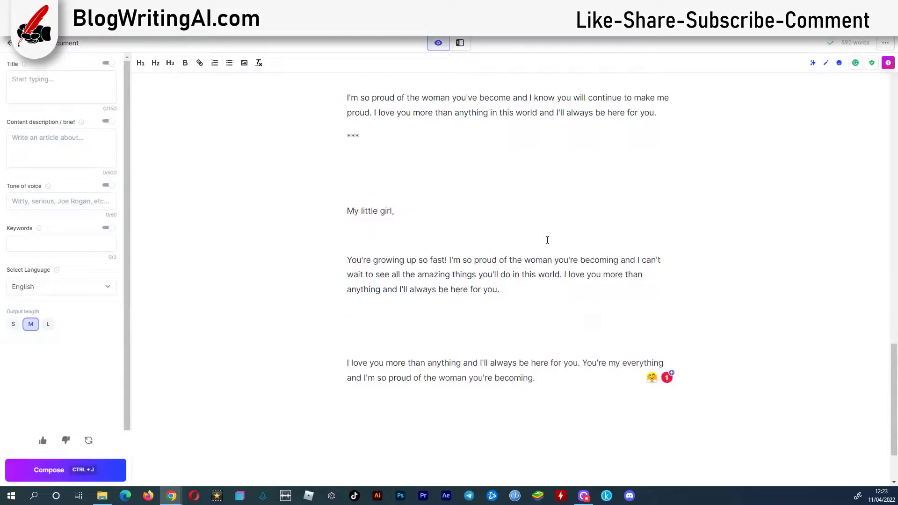
- Change the prompt to a teenage daughter, compose two messages, and add a *** separator
type("teenadaughter")
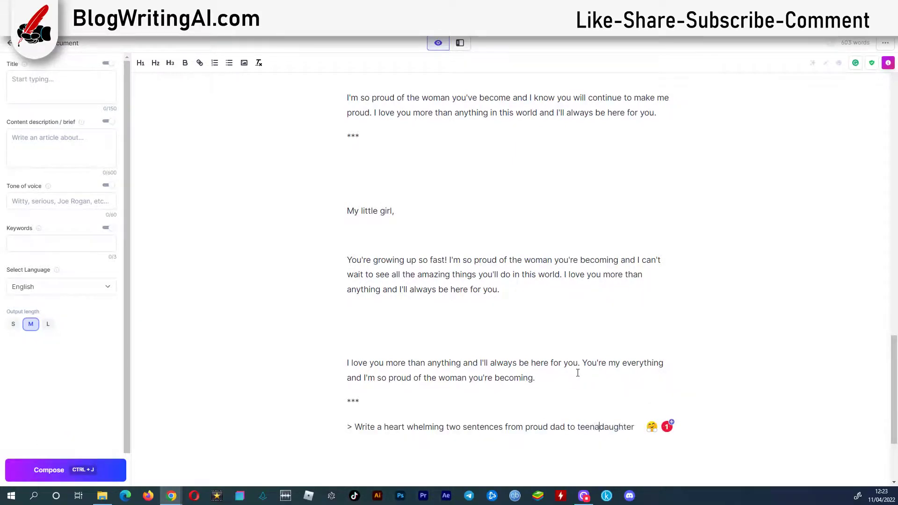
key("ctrl+j")
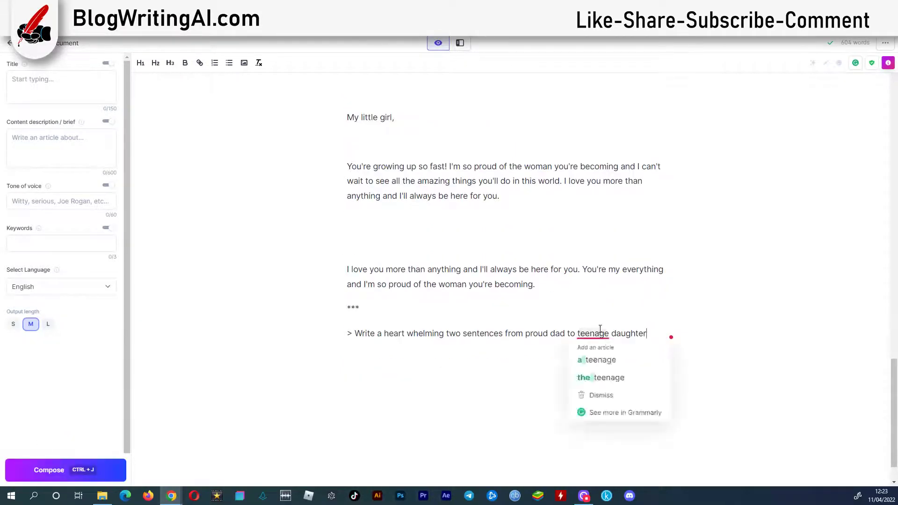
key("ctrl+j")
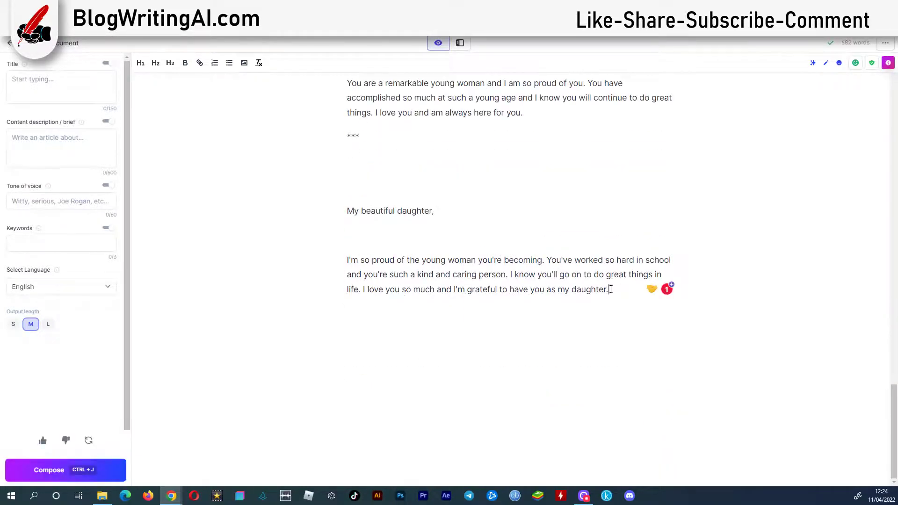
key("Return")
type("***")
key("Return")
- Write a new prompt for a 7 years old daughter and compose a 'My beautiful little girl' letter
type("> Write a heart whelming two sentences from proud dad to teenage daughter")
double_click(591, 339)
type("7 years old")
key("ctrl+j")
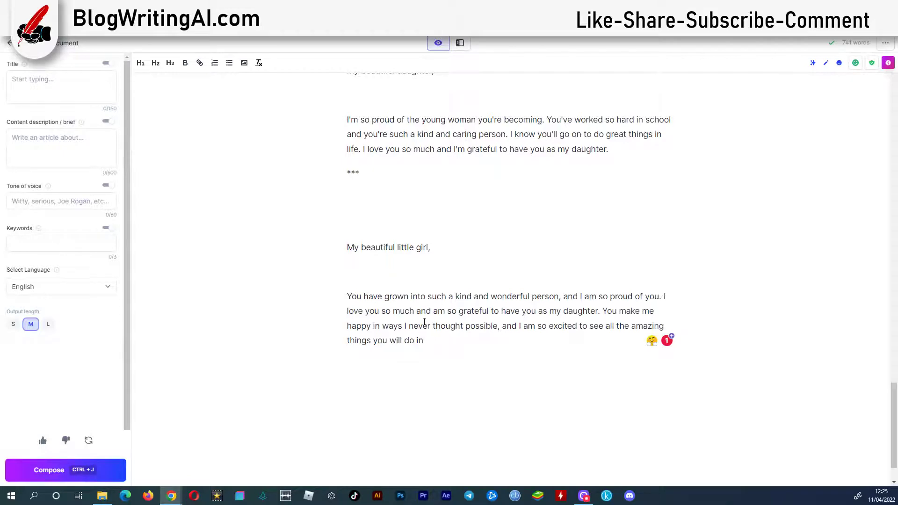
key("ctrl+j")
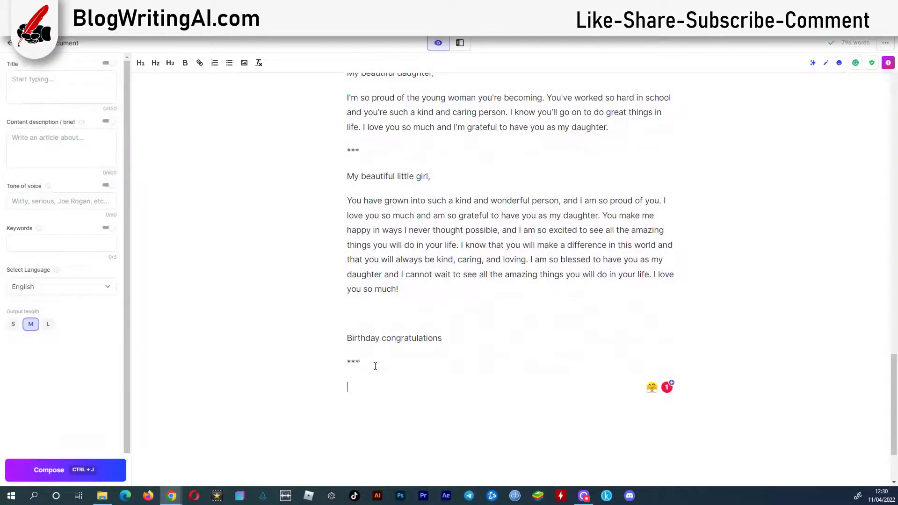
- Paste the grandma birthday-wishes prompt and compose wishes, including a 'You are the best!' note
type("> Write a heart whelming few sentences of birthday wishes to grandma")
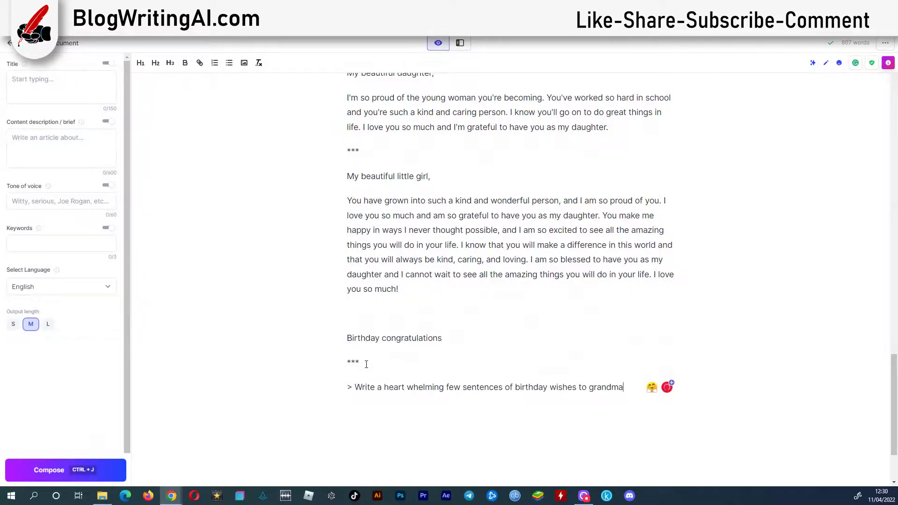
key("ctrl+j")
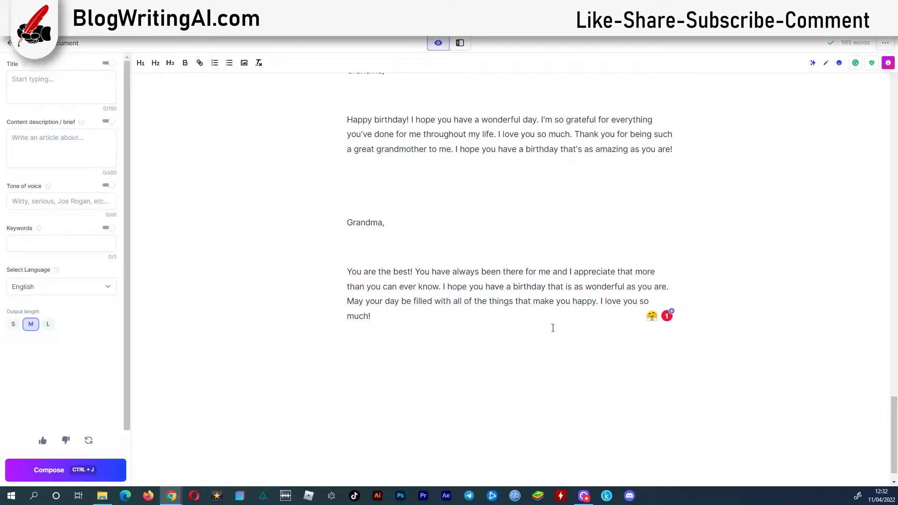
left_click_drag(371, 316, 343, 277)
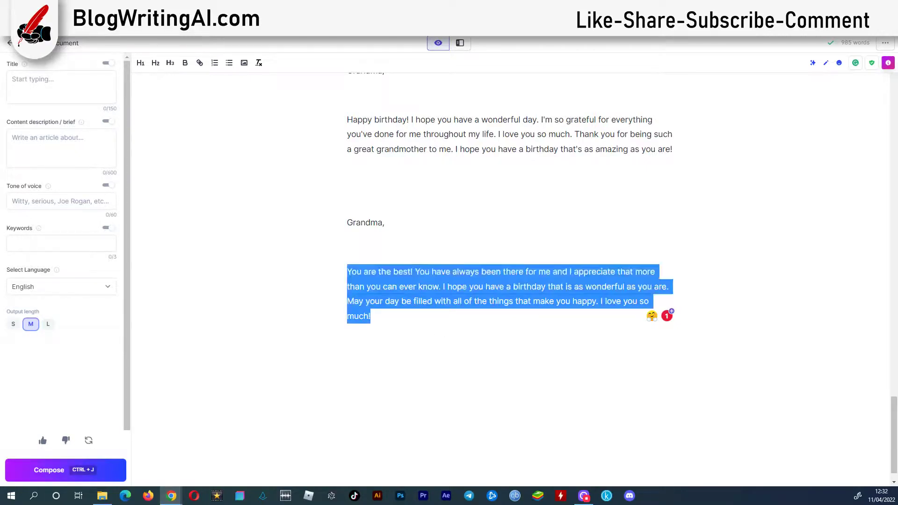
left_click(441, 327)
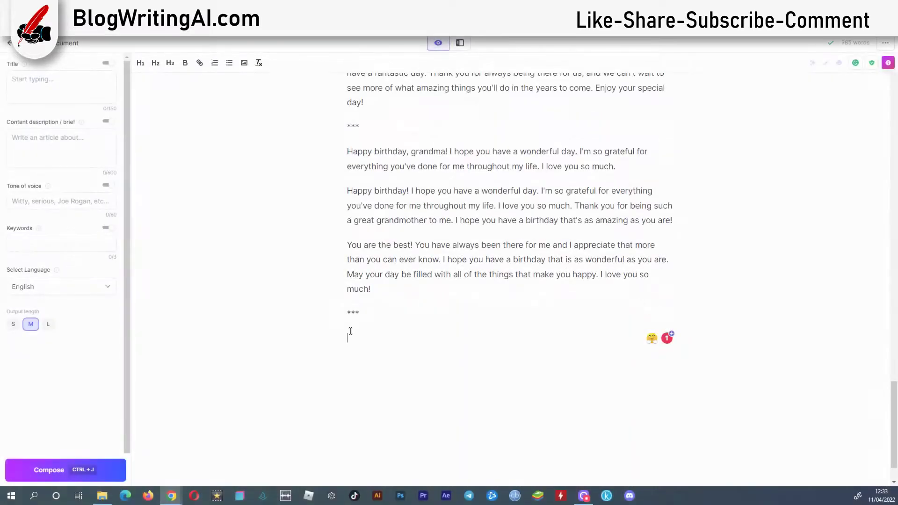
- Compose several funny birthday wishes for a grandpa who loves fishing, including a 'cold one' joke
type("Write a funny few sentences of birthday wishes to grandpa who loves fishing")
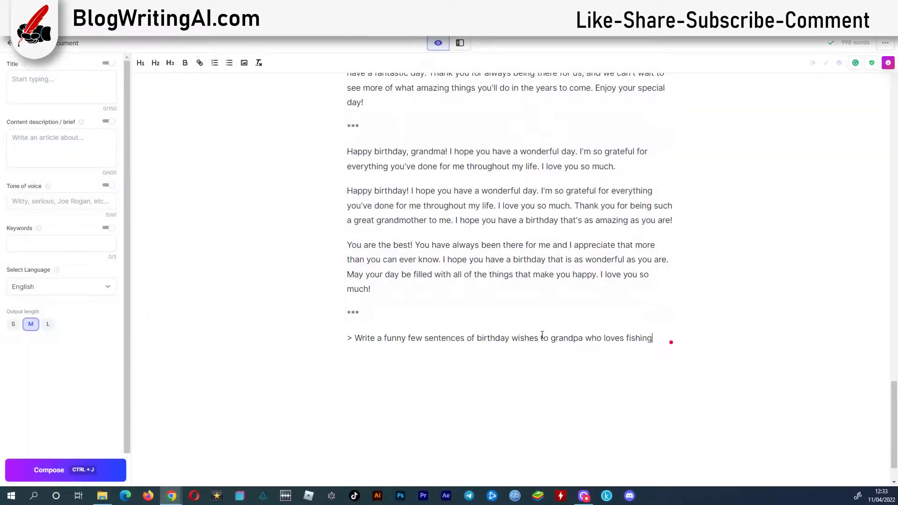
left_click_drag(541, 338, 635, 343)
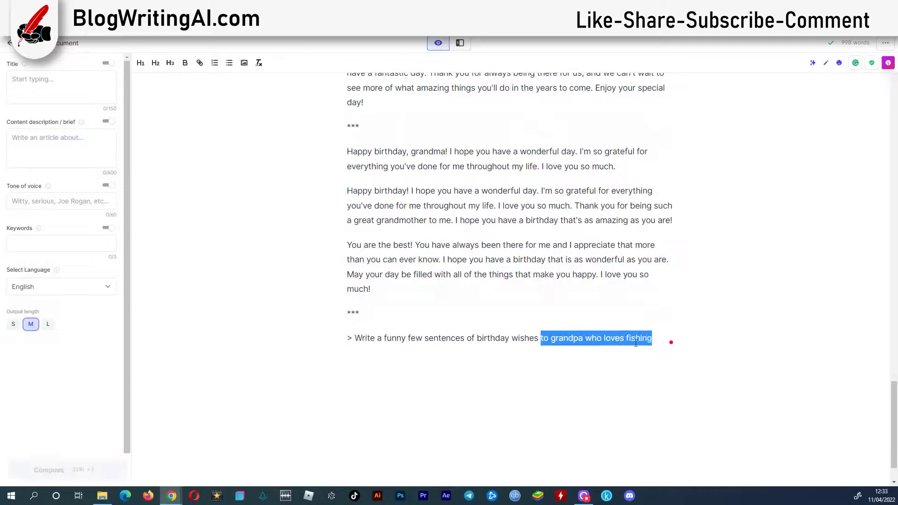
left_click(647, 335)
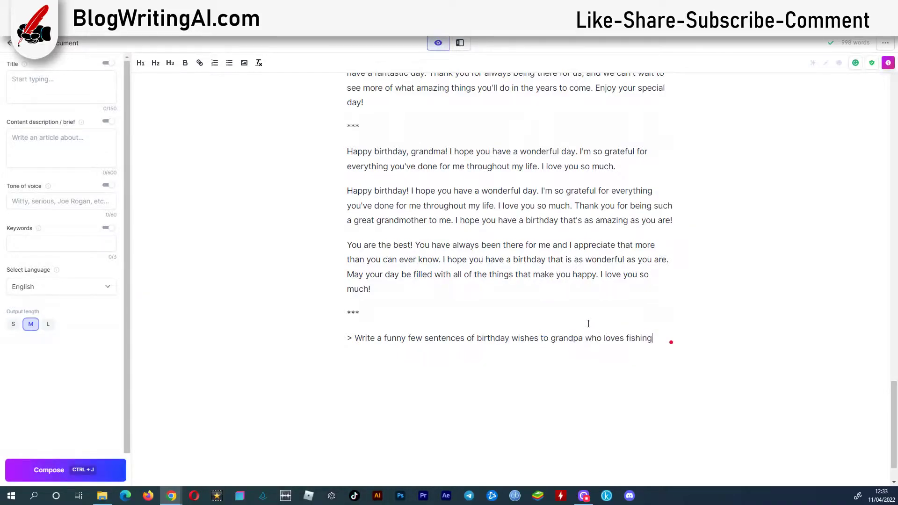
key("ctrl+j")
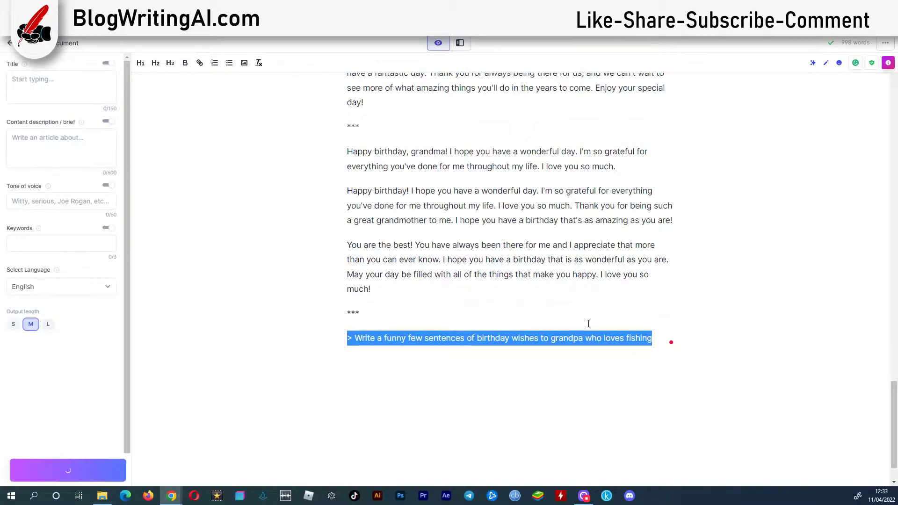
scroll(407, 325, "down", 2)
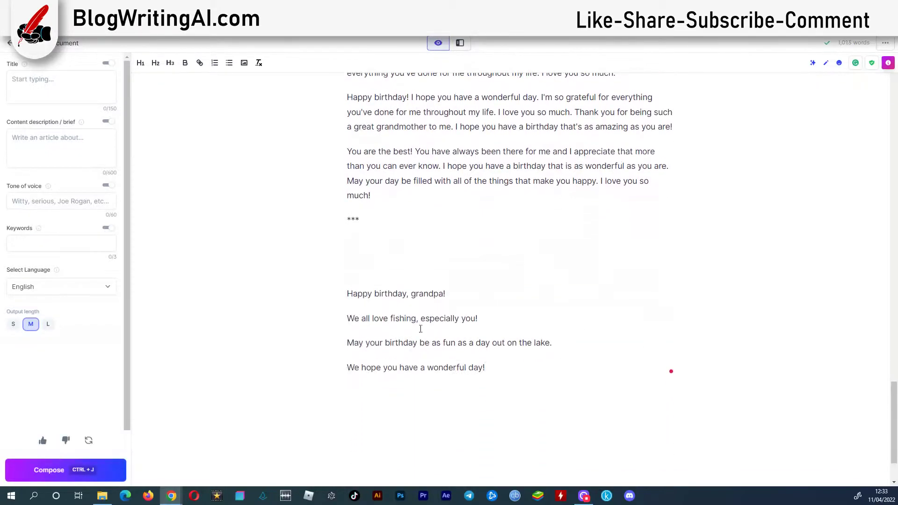
key("ctrl+j")
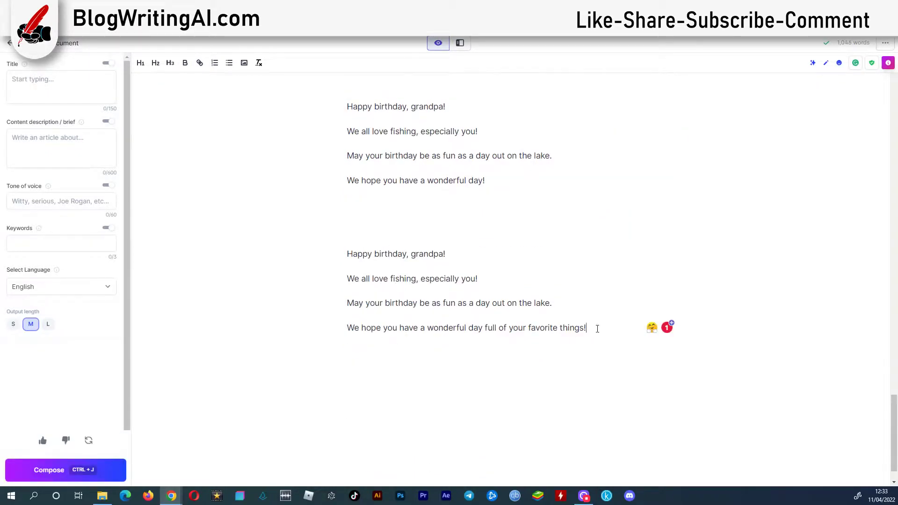
key("ctrl+j")
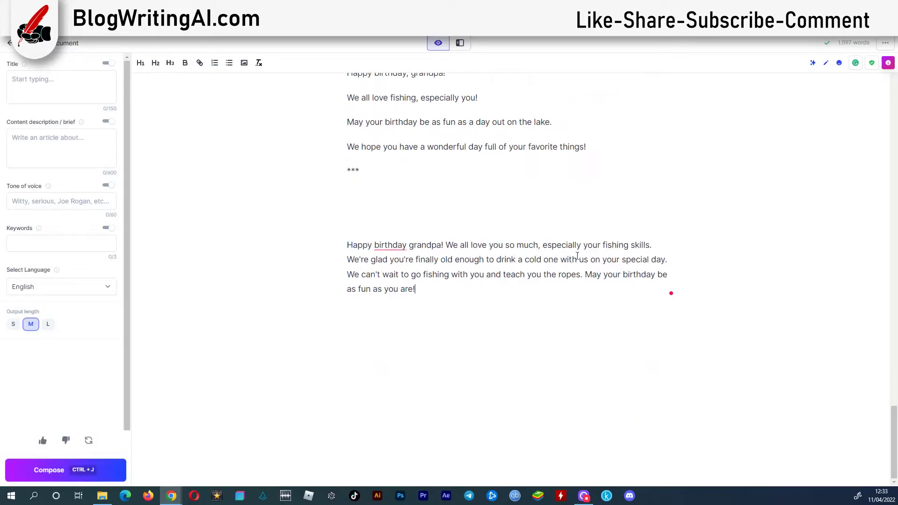